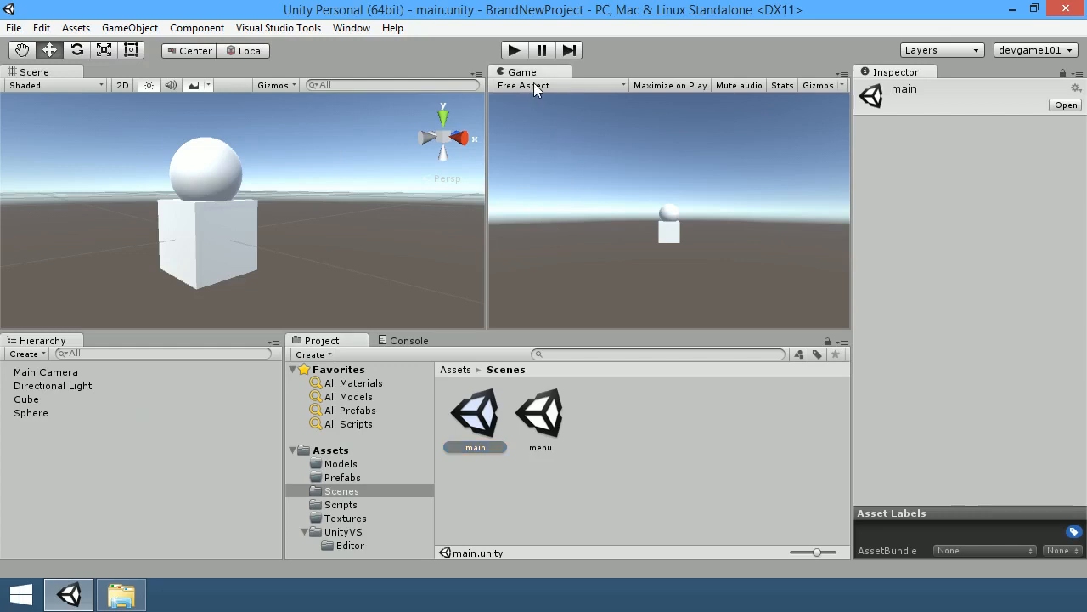
Try the Solid Color and Don't Clear options for the Main Camera's Clear Flags.
left_click(51, 373)
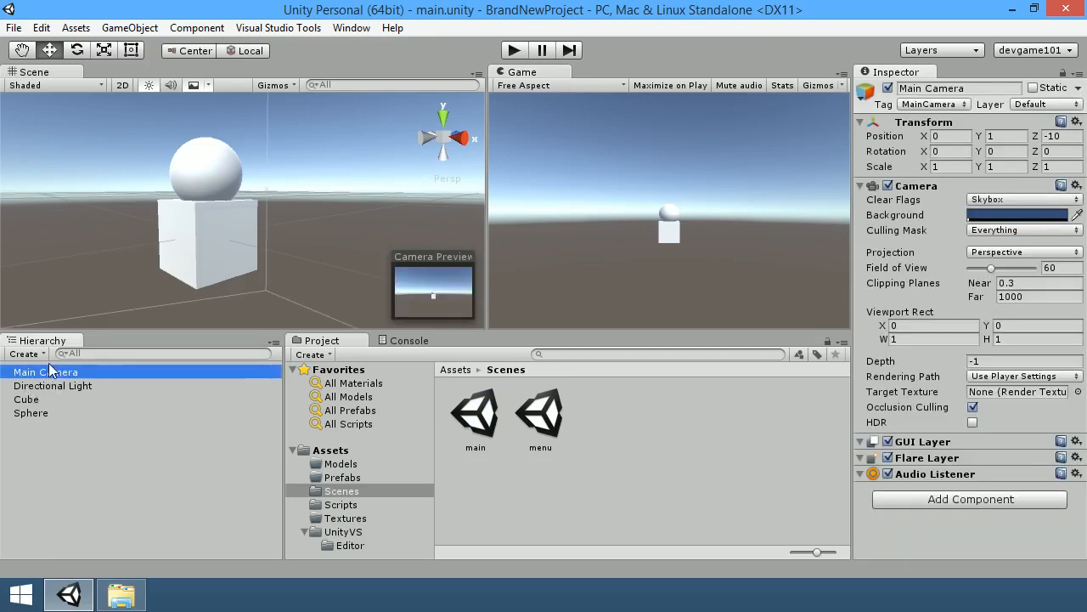
mouse_move(170, 235)
left_mouse_down("alt")
mouse_move(337, 238)
mouse_move(175, 232)
left_mouse_up("alt")
scroll(176, 232, "down", 3)
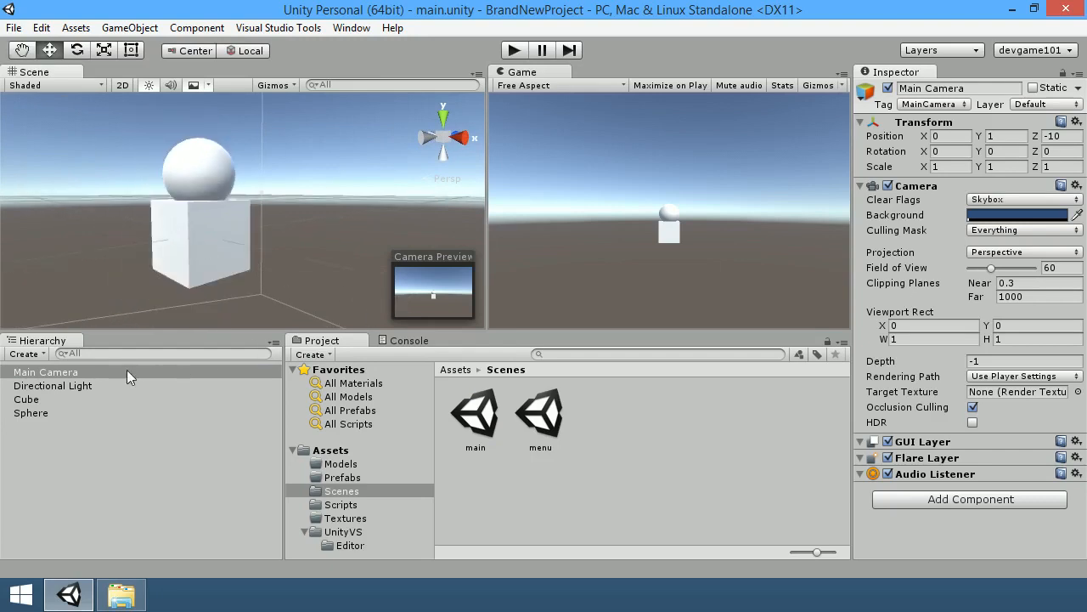
left_click(93, 375)
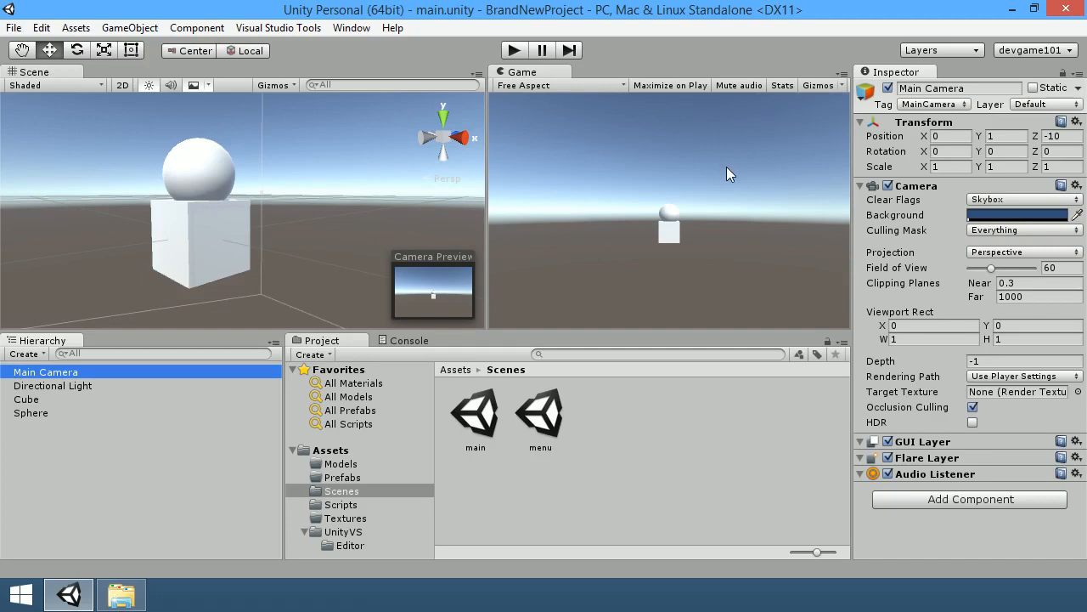
left_click(1025, 200)
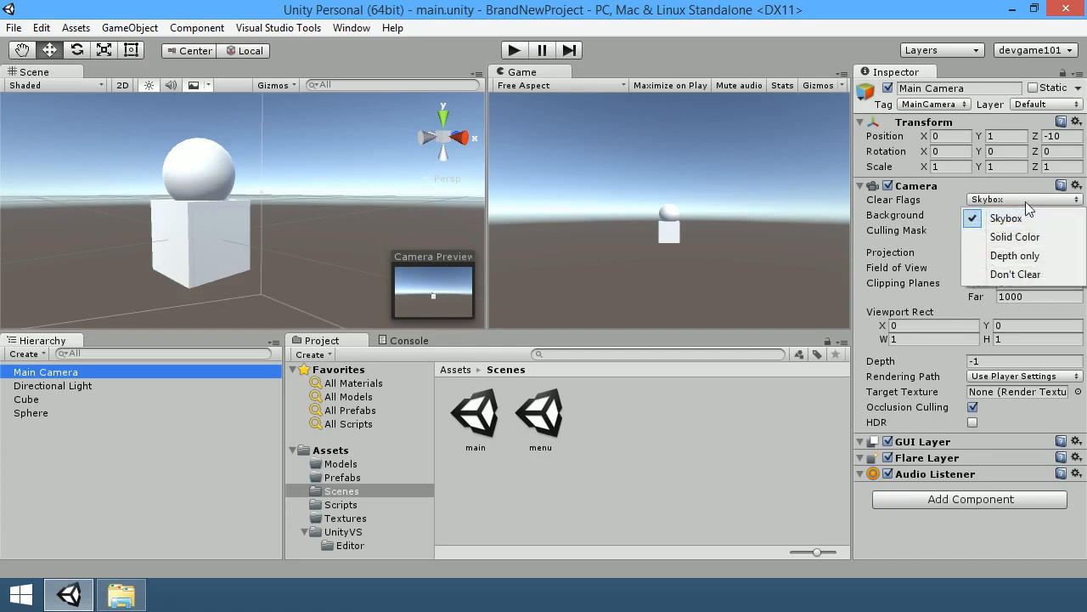
left_click(1024, 235)
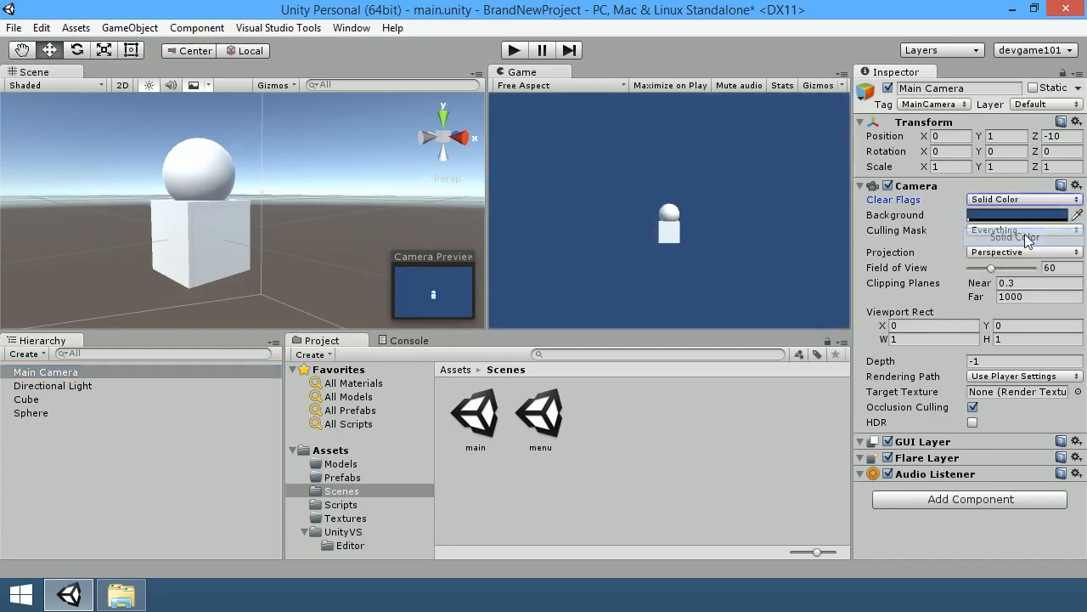
left_click(989, 201)
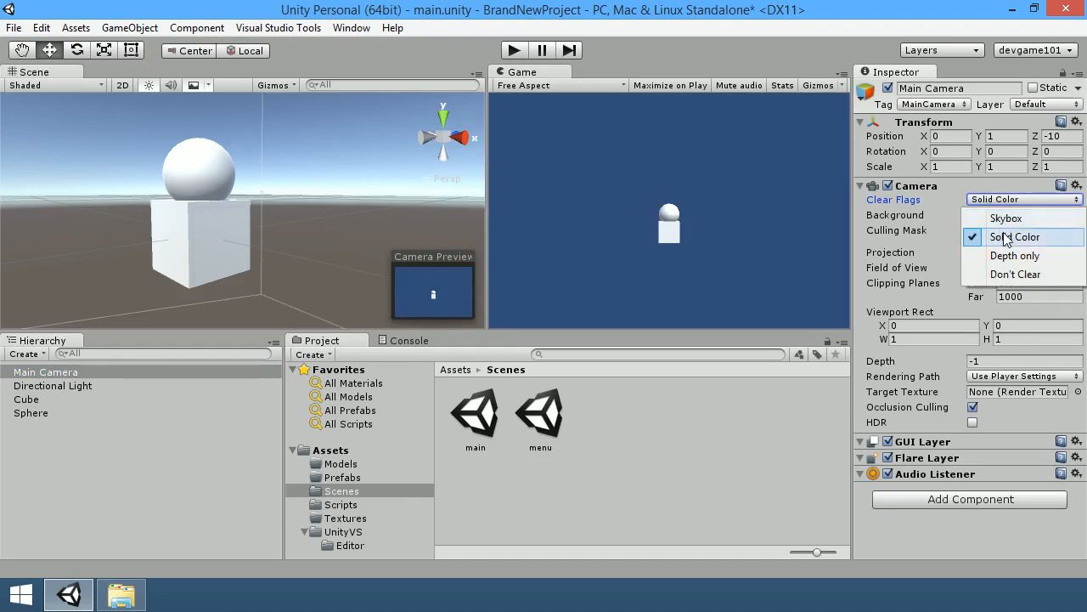
left_click(1015, 273)
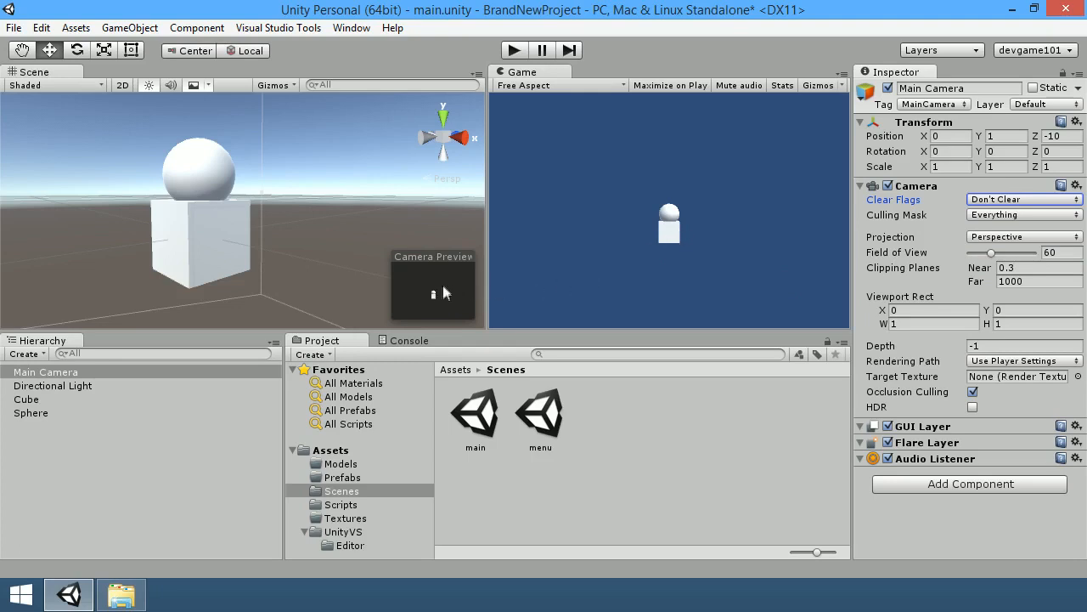
Move the cube sideways and up to about X 1.54, Y 1.67.
left_click(210, 241)
left_click_drag(249, 259, 297, 280)
left_click_drag(292, 201, 365, 56)
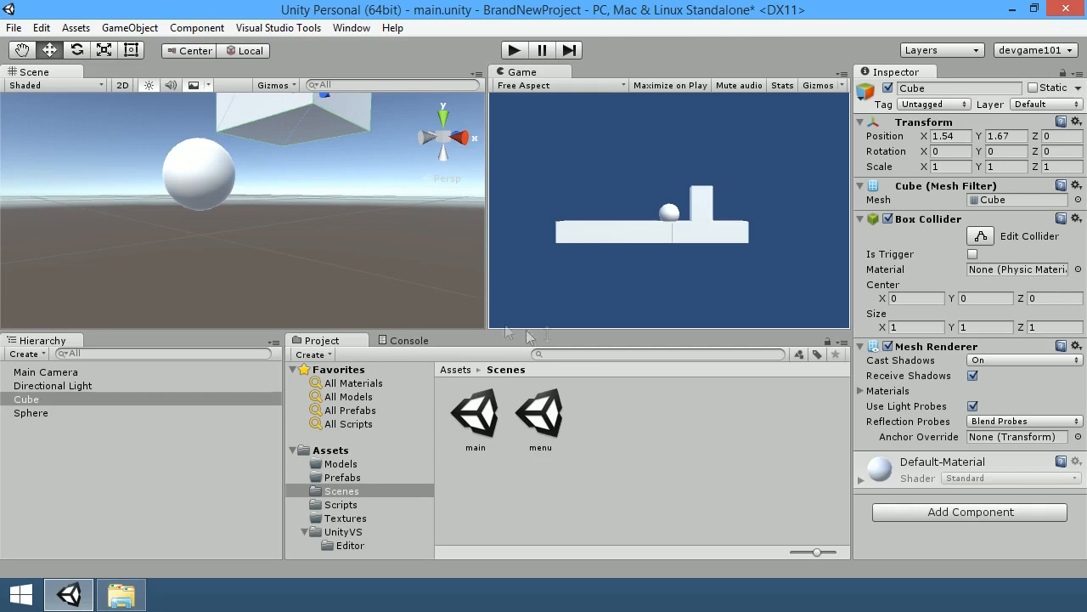
Set the Main Camera's Clear Flags to Skybox.
left_click(44, 372)
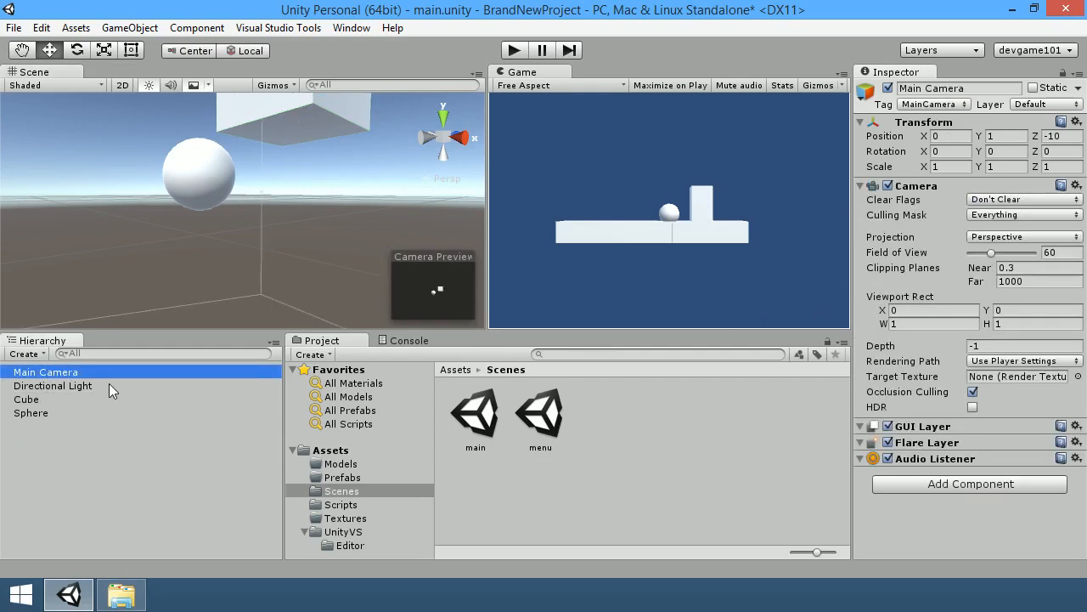
left_click(994, 200)
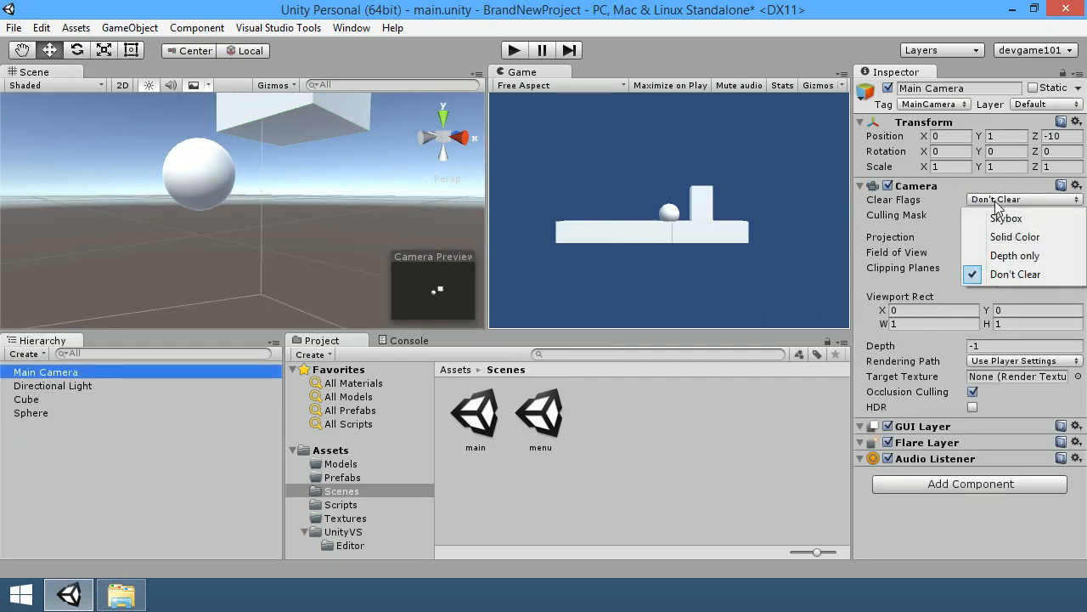
left_click(1005, 219)
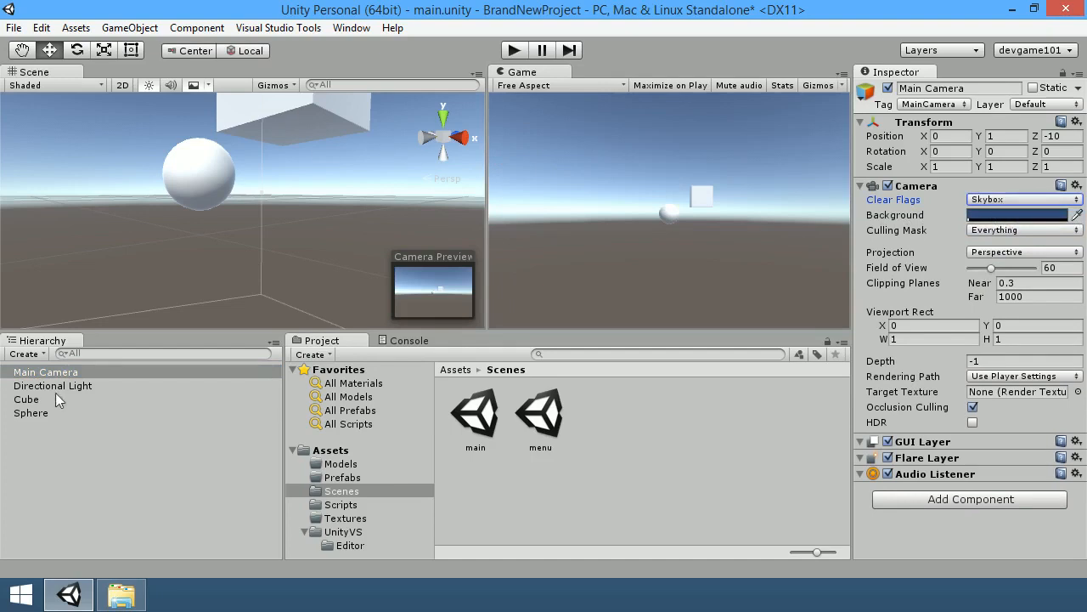
Move the cube back beneath the sphere and set its X and Y position to 0.
left_click(28, 401)
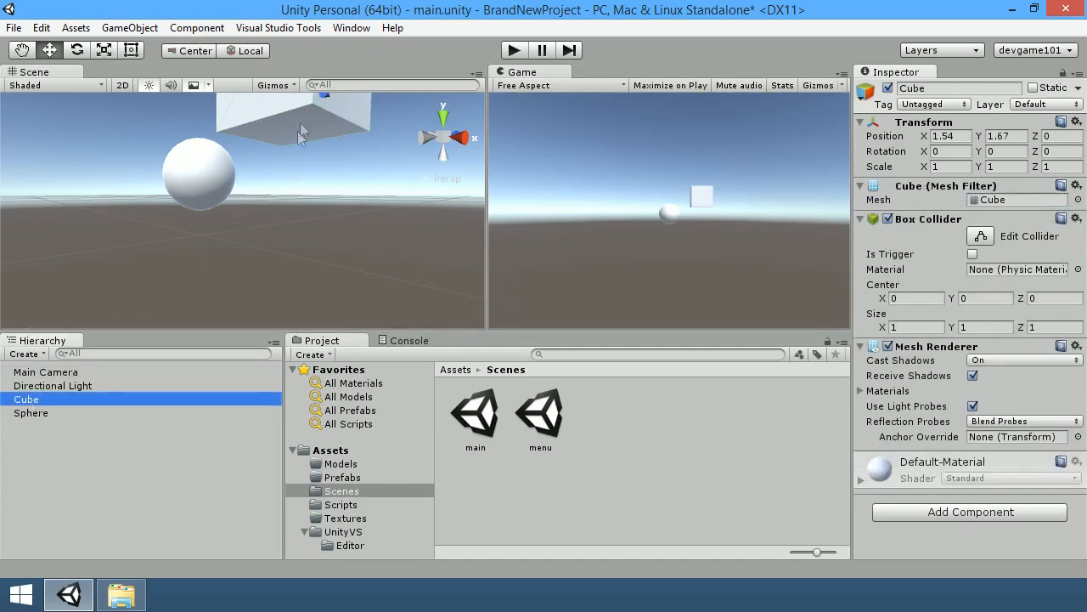
scroll(299, 127, "down", 3)
left_click_drag(274, 98, 268, 233)
left_click_drag(358, 251, 271, 252)
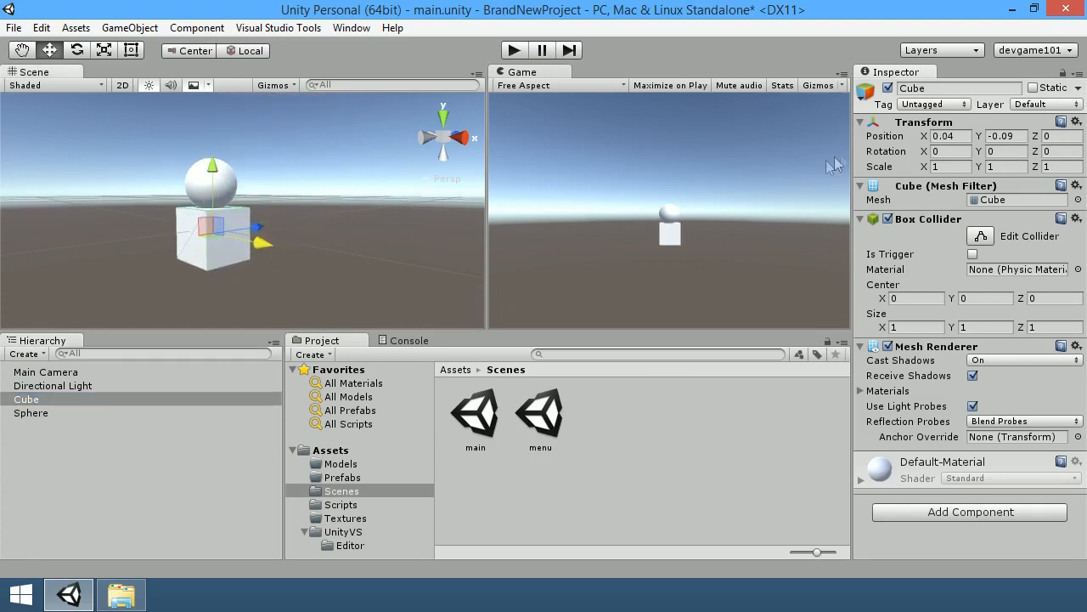
left_click(963, 136)
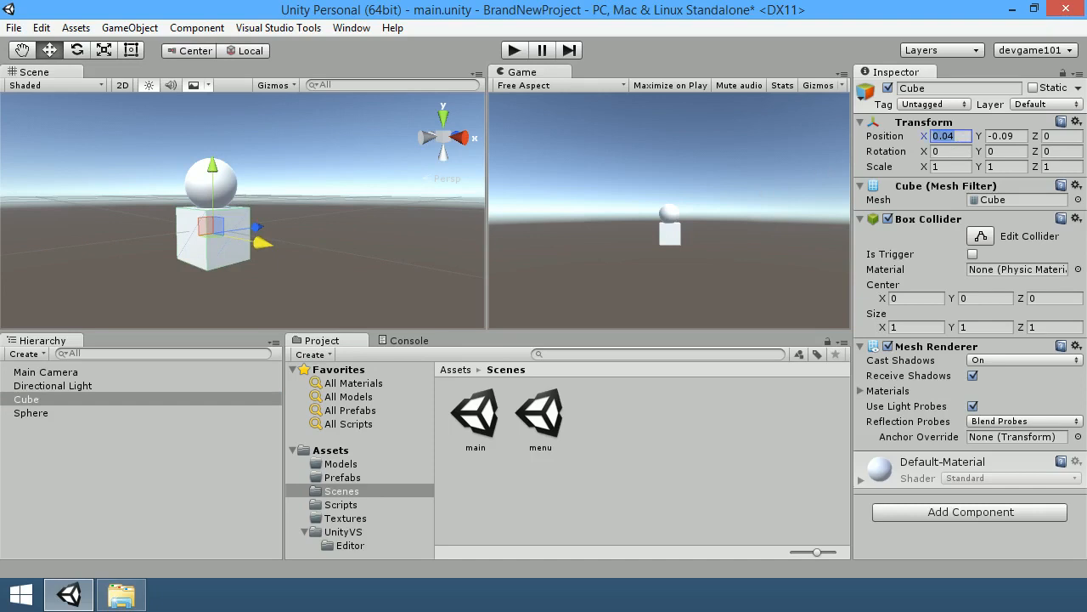
type("0")
key("Tab")
type("0")
key("Tab")
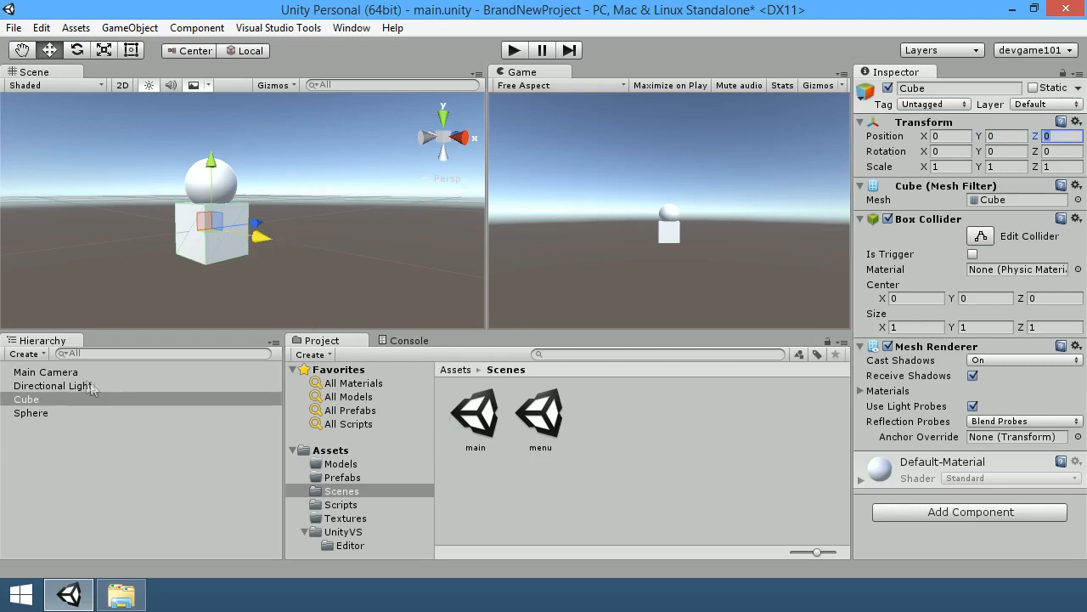
Preview the Game view at the 4:3, 5:4, 3:2 and 16:10 aspect ratios.
left_click(50, 373)
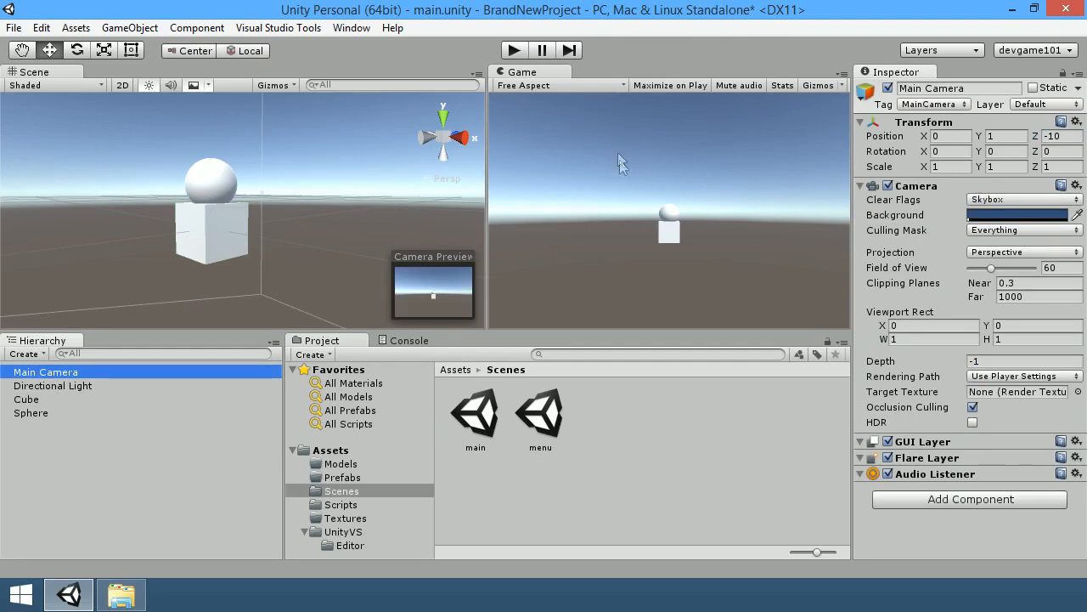
left_click(617, 85)
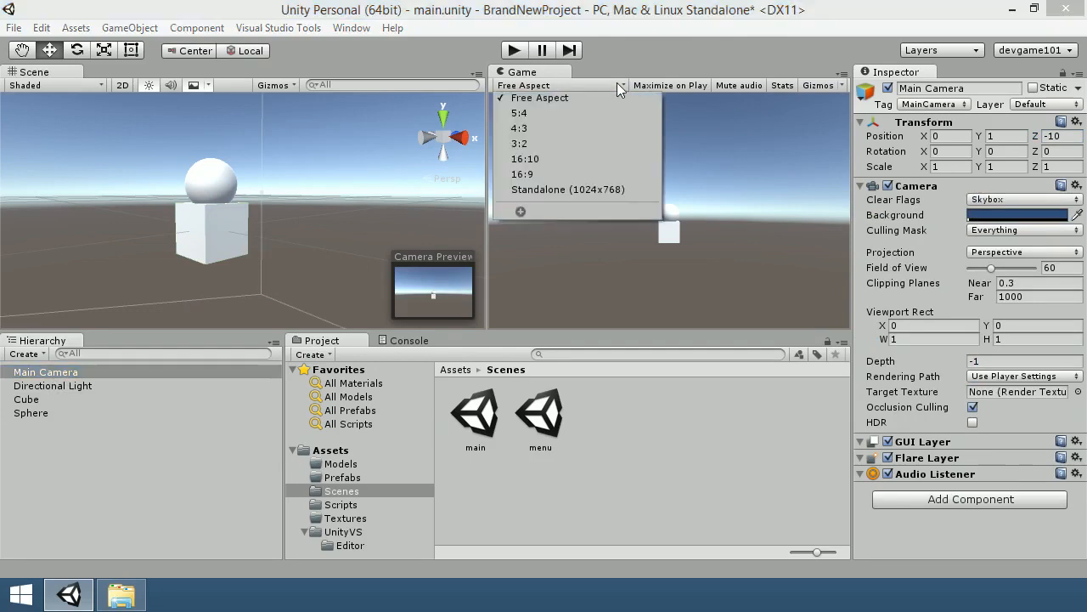
left_click(576, 126)
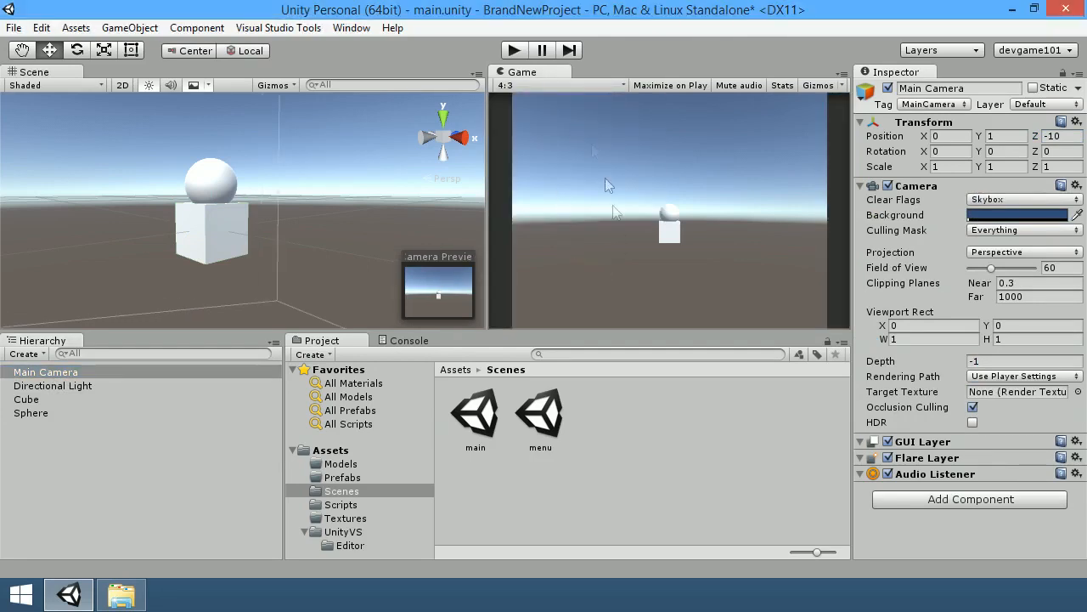
left_click(562, 85)
left_click(552, 111)
left_click(560, 84)
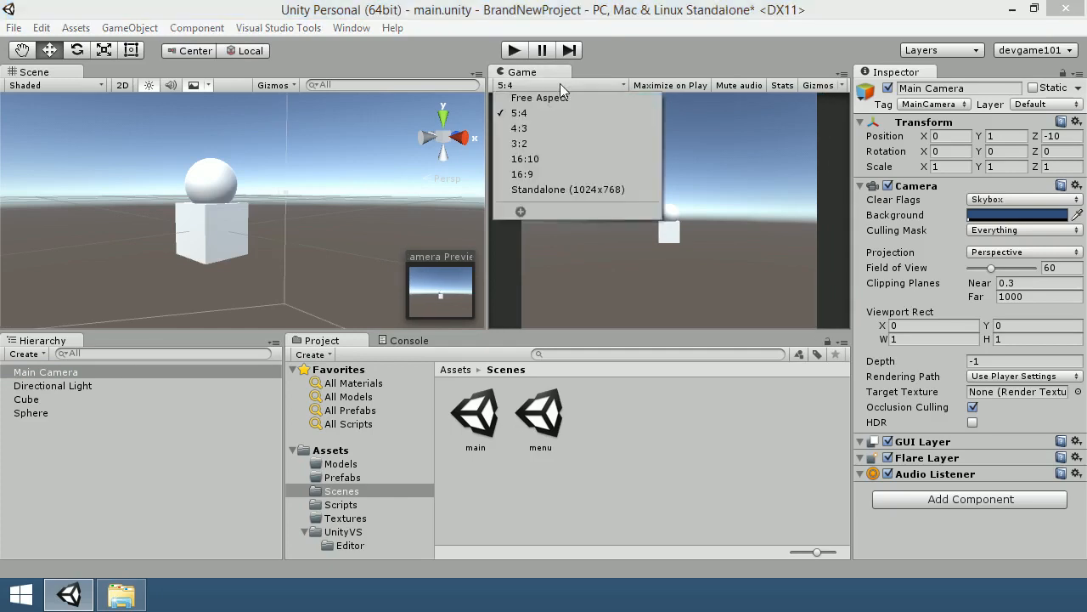
left_click(544, 143)
left_click(559, 85)
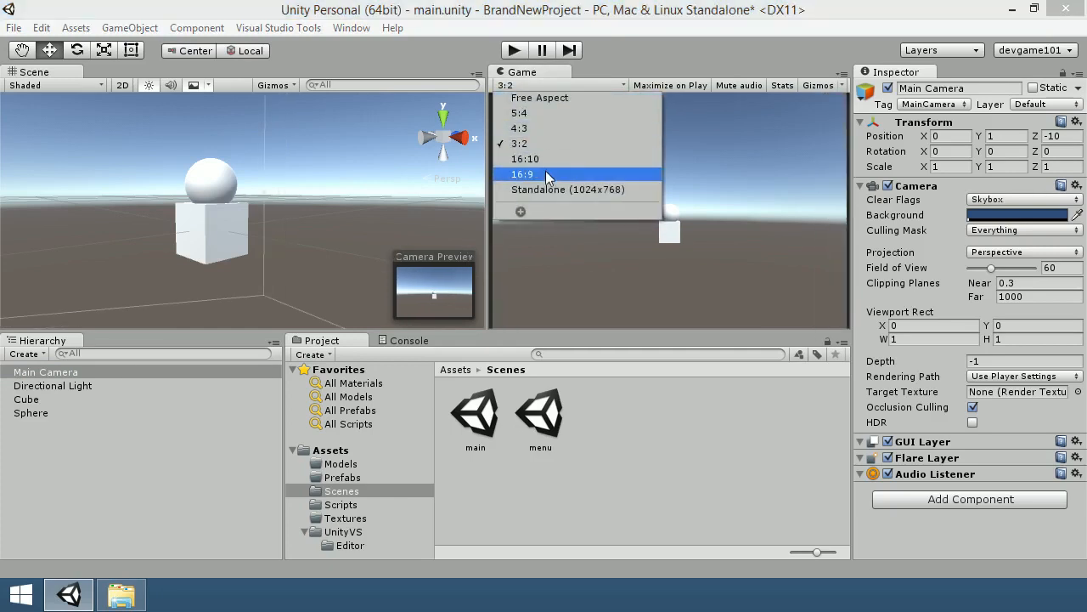
left_click(549, 159)
Preview the Game view at 16:9, 16:10 and the Standalone (1024x768) resolution.
left_click(562, 85)
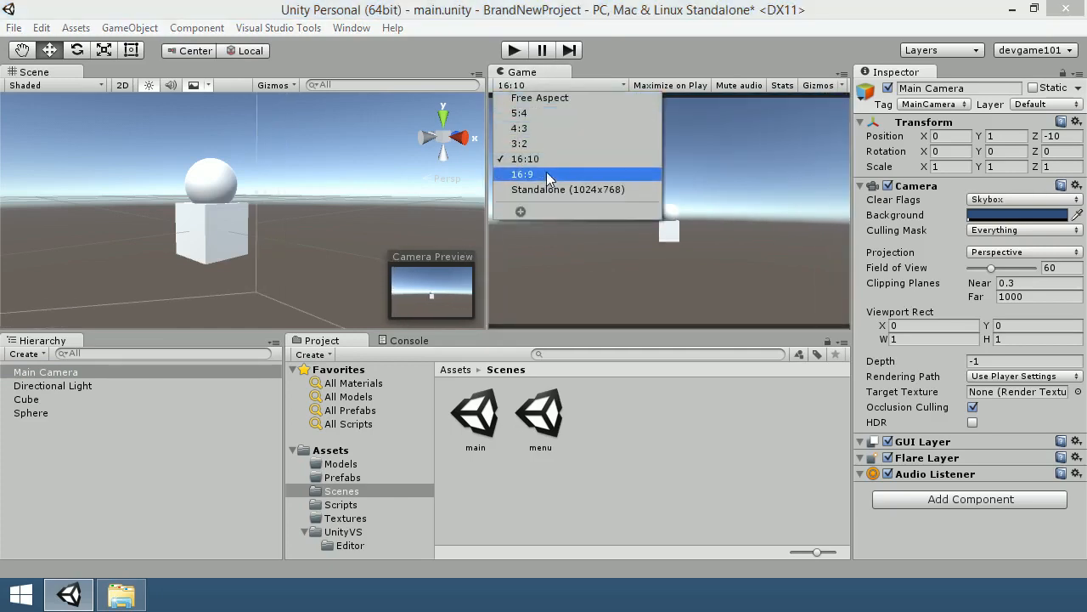
left_click(546, 173)
left_click(553, 85)
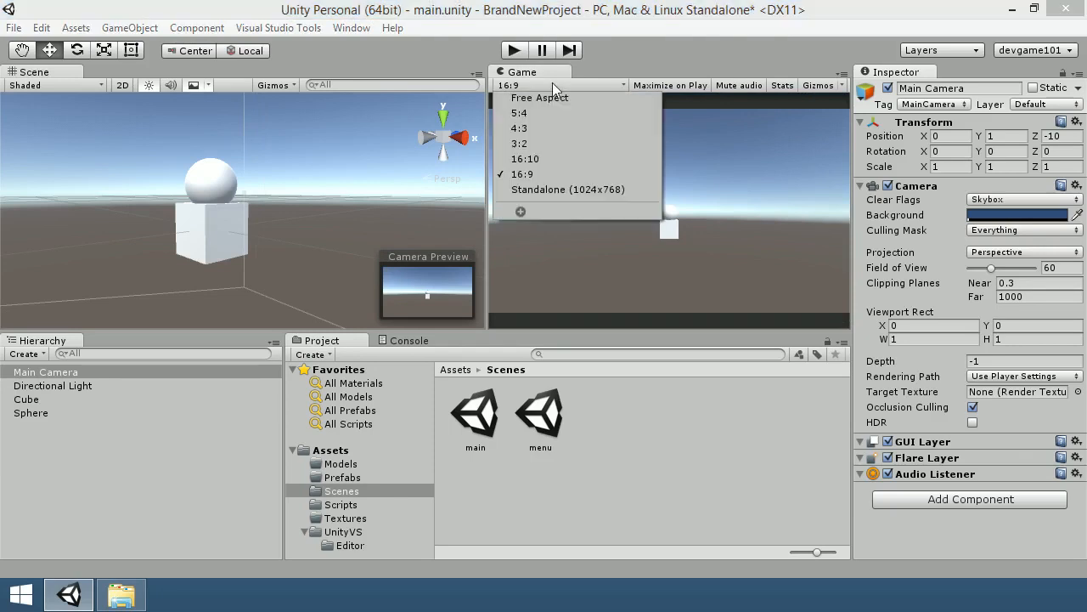
left_click(544, 160)
left_click(565, 85)
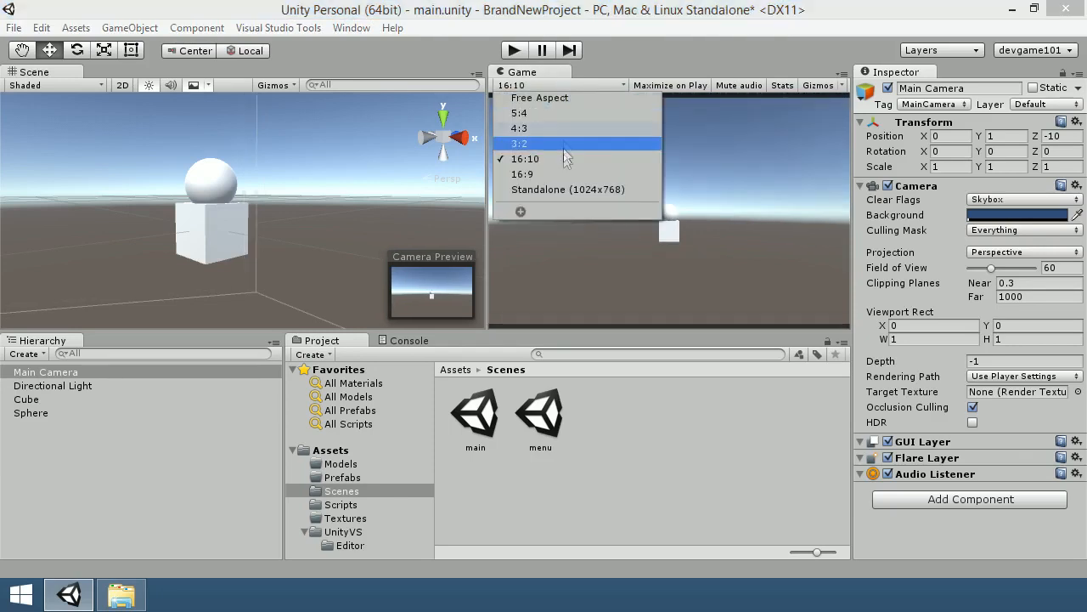
left_click(564, 187)
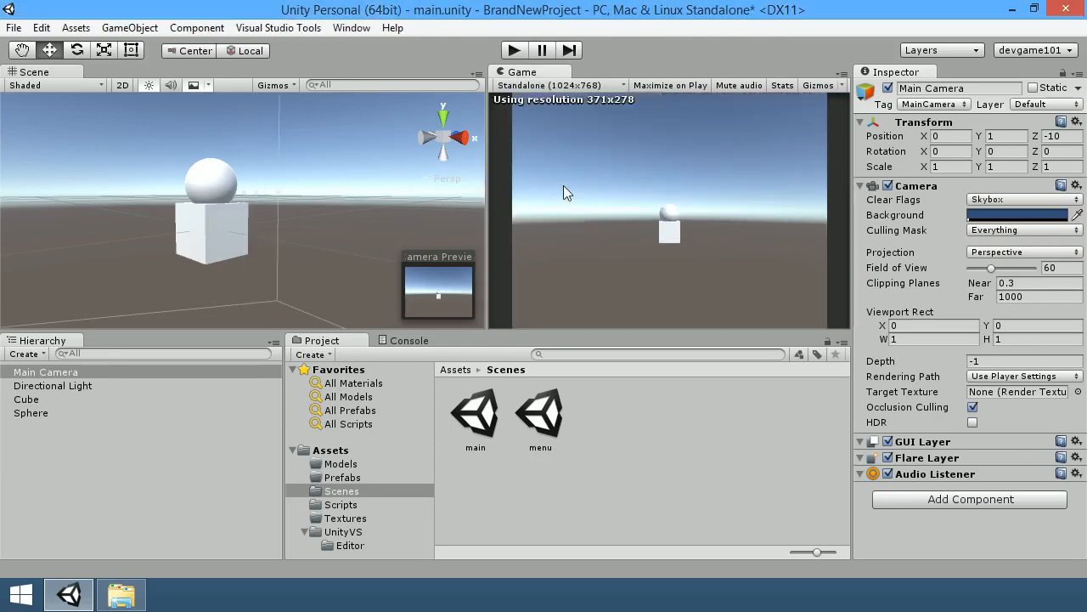
Return the Game view to Free Aspect and widen it slightly against the Scene view.
left_click(599, 85)
left_click(584, 97)
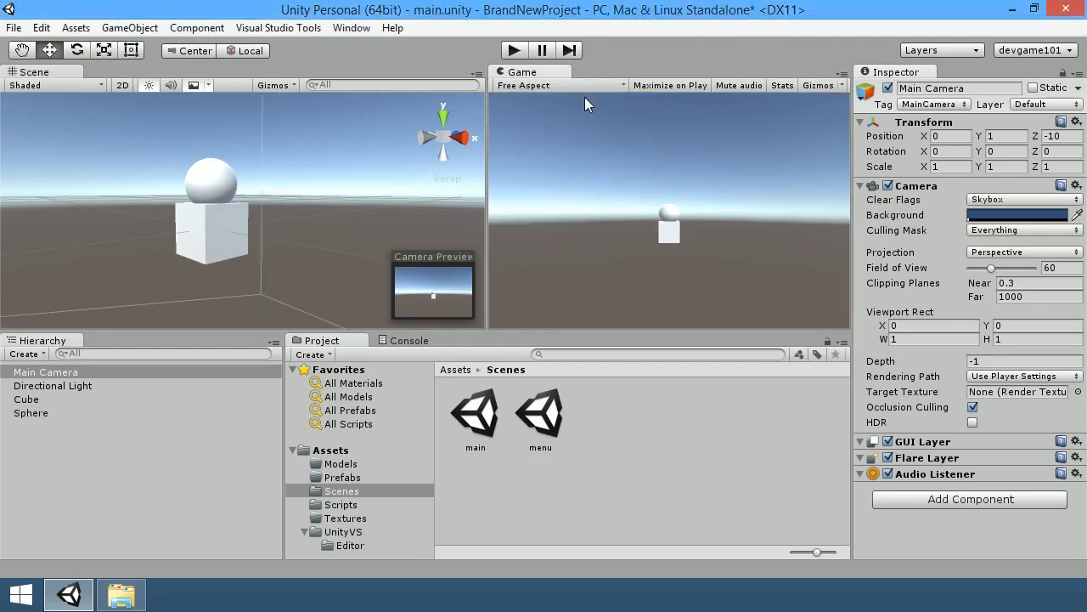
left_click_drag(487, 179, 452, 184)
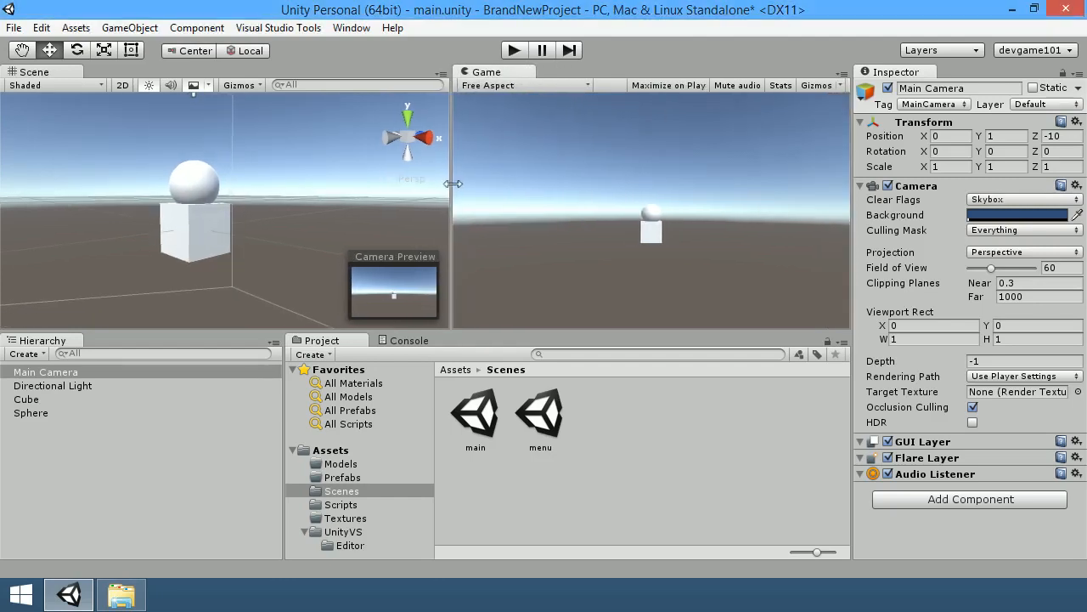
Test the game in play mode with Maximize on Play enabled, and stop it.
left_click(662, 86)
left_click(515, 50)
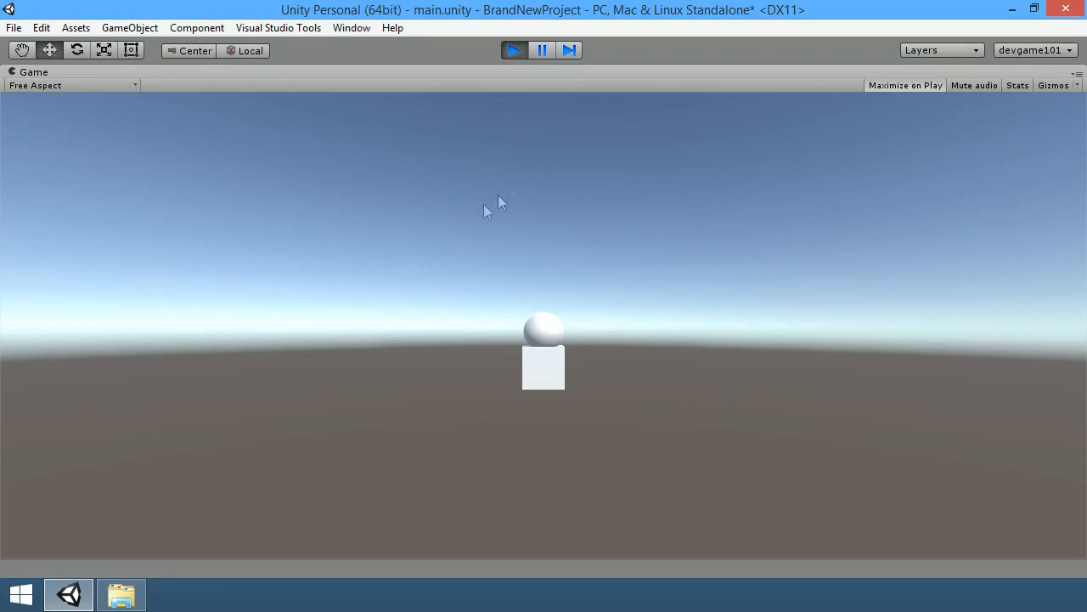
left_click(509, 50)
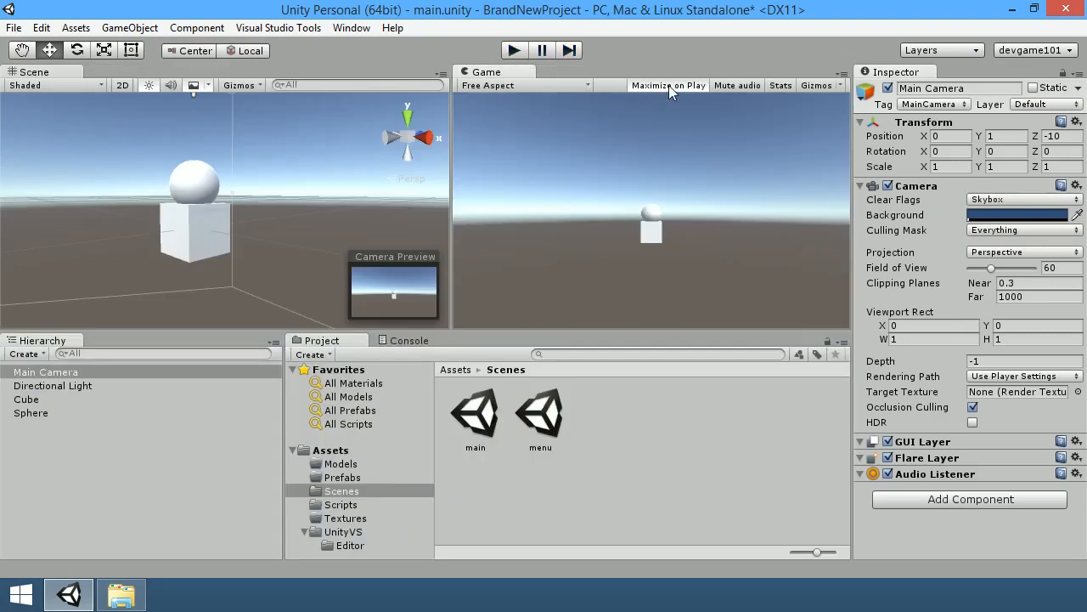
Run the game with Maximize on Play disabled and move the sphere to about X 2.04.
left_click(670, 87)
left_click(513, 51)
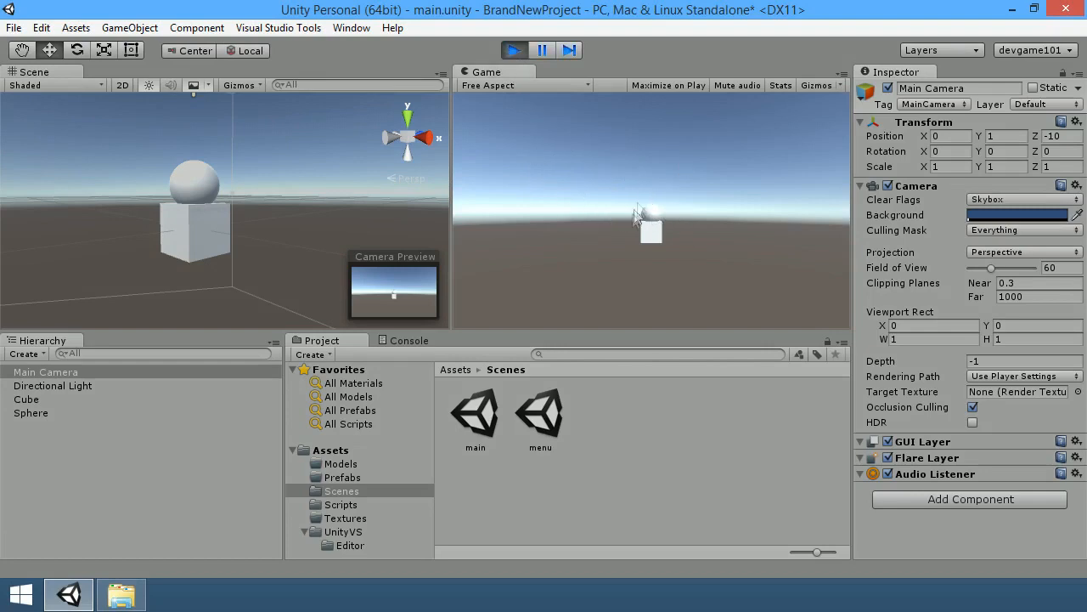
right_click_drag(303, 199, 200, 172)
left_click(200, 172)
left_click_drag(224, 171, 302, 176)
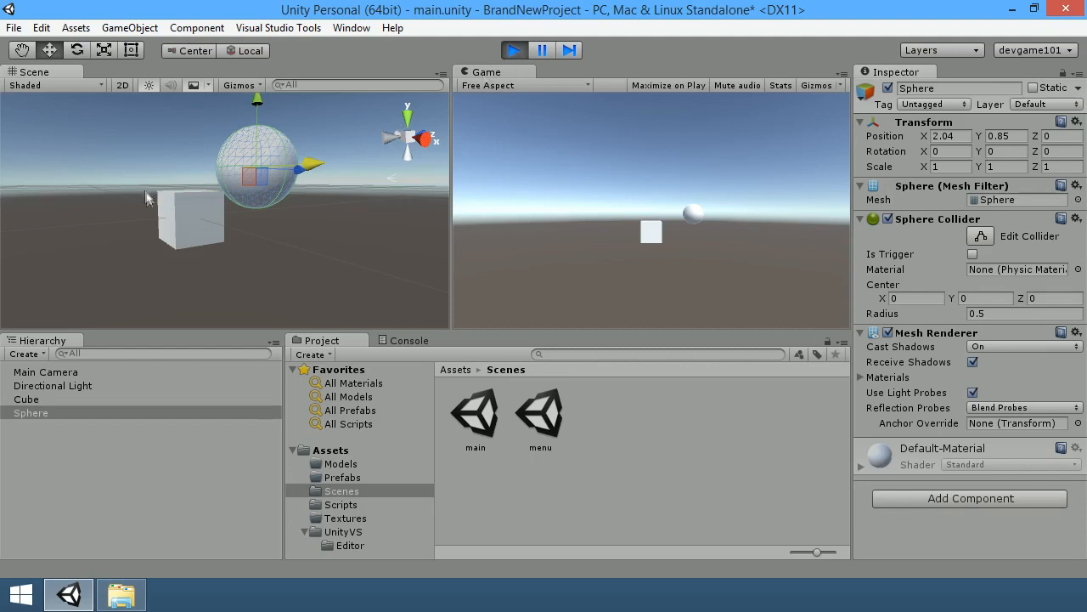
Move the cube to about X -4.63 while the game runs, and stop play mode.
left_click(204, 229)
left_click_drag(221, 225, 210, 206)
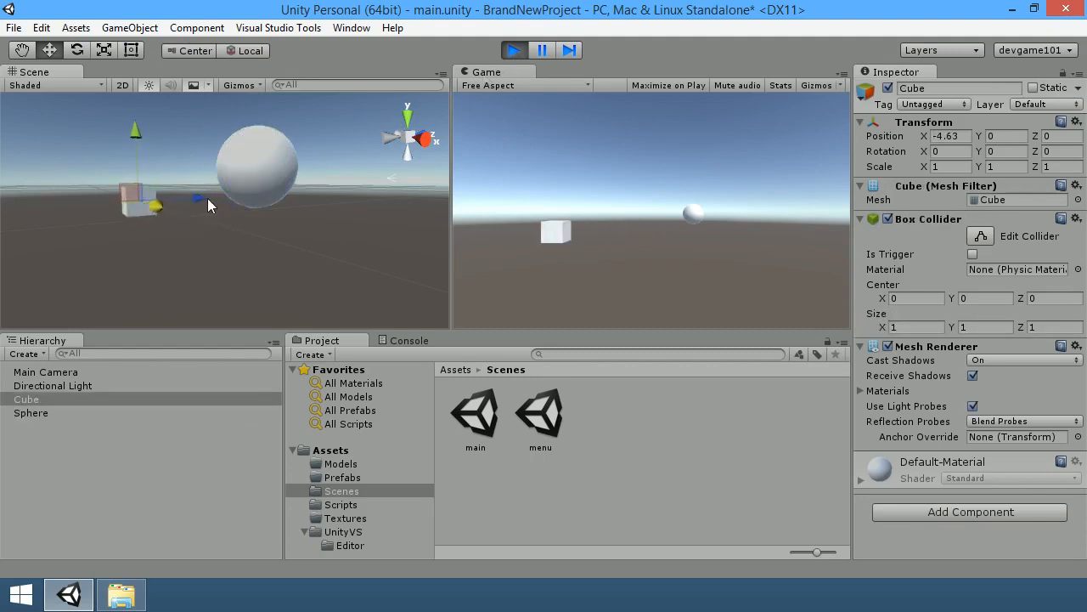
left_click(514, 51)
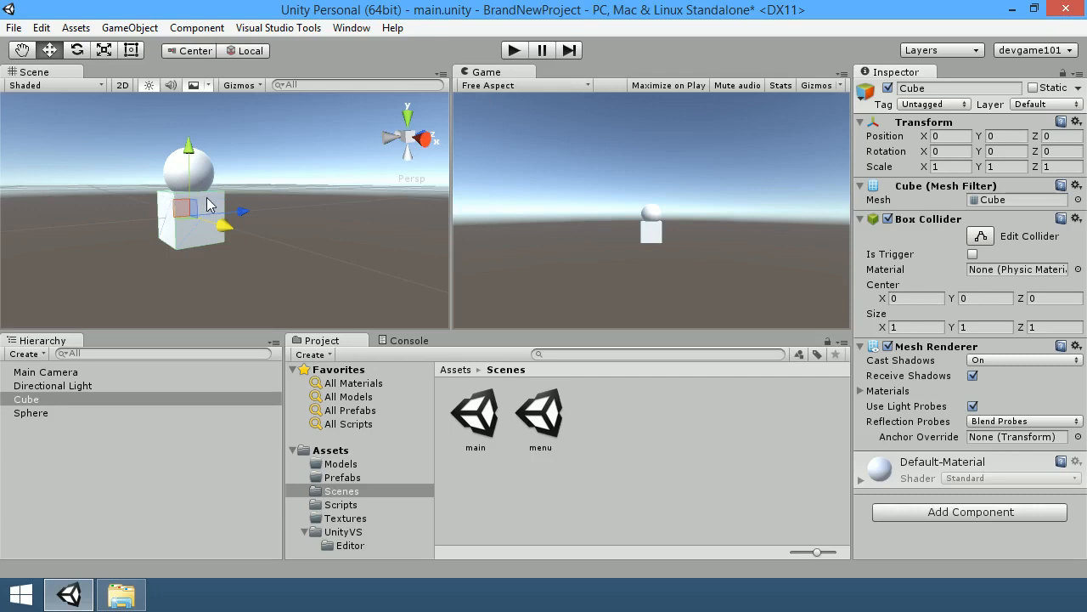
Display the rendering statistics overlay in the Game view.
left_click(539, 197)
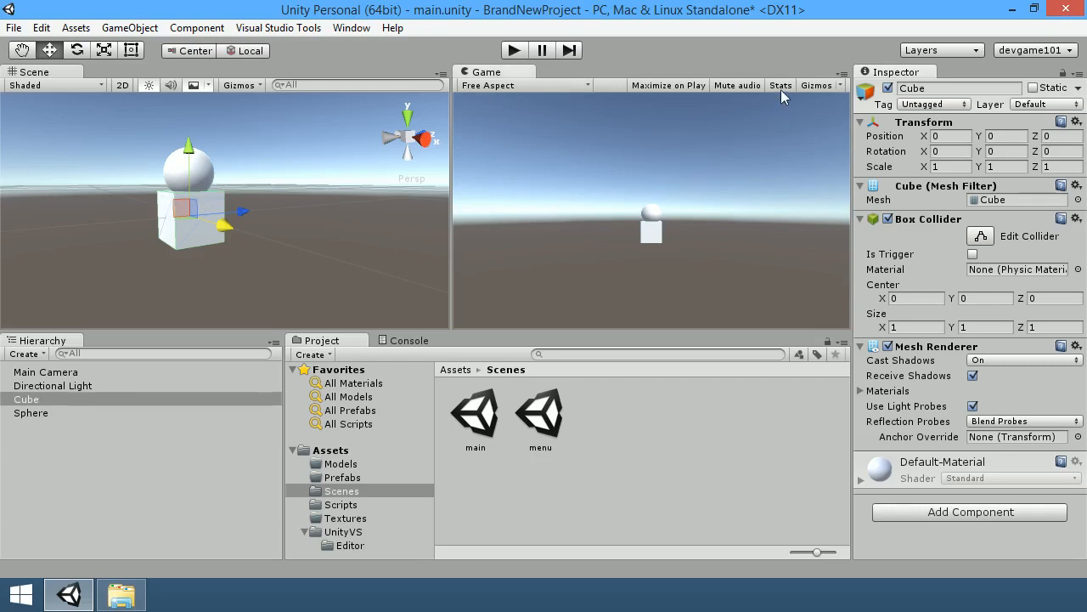
left_click(840, 87)
left_click(842, 88)
left_click(781, 86)
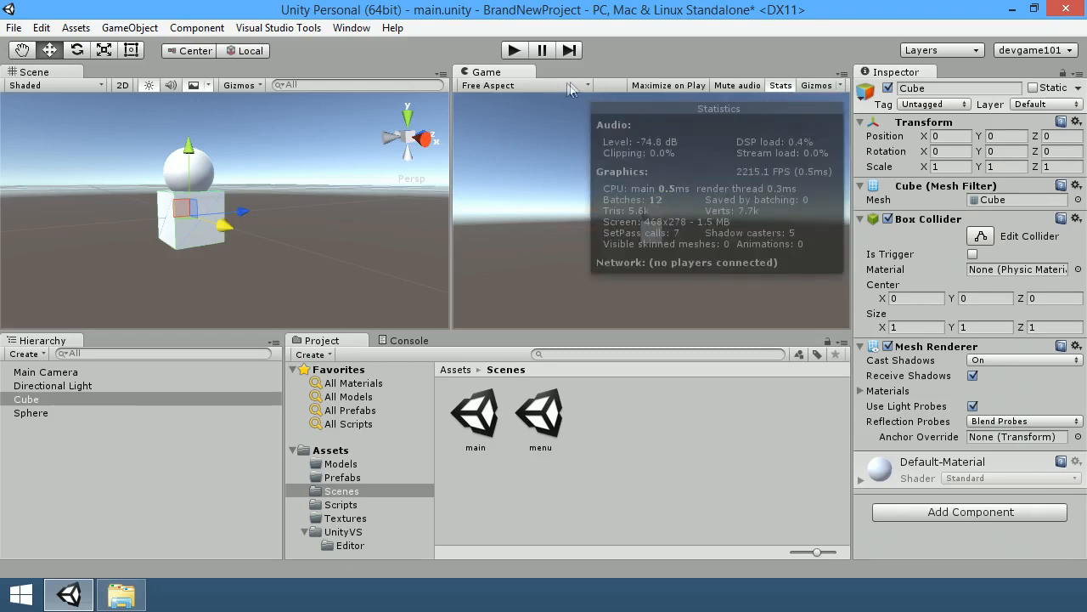
Run the game maximized and hide the statistics overlay.
left_click(515, 51)
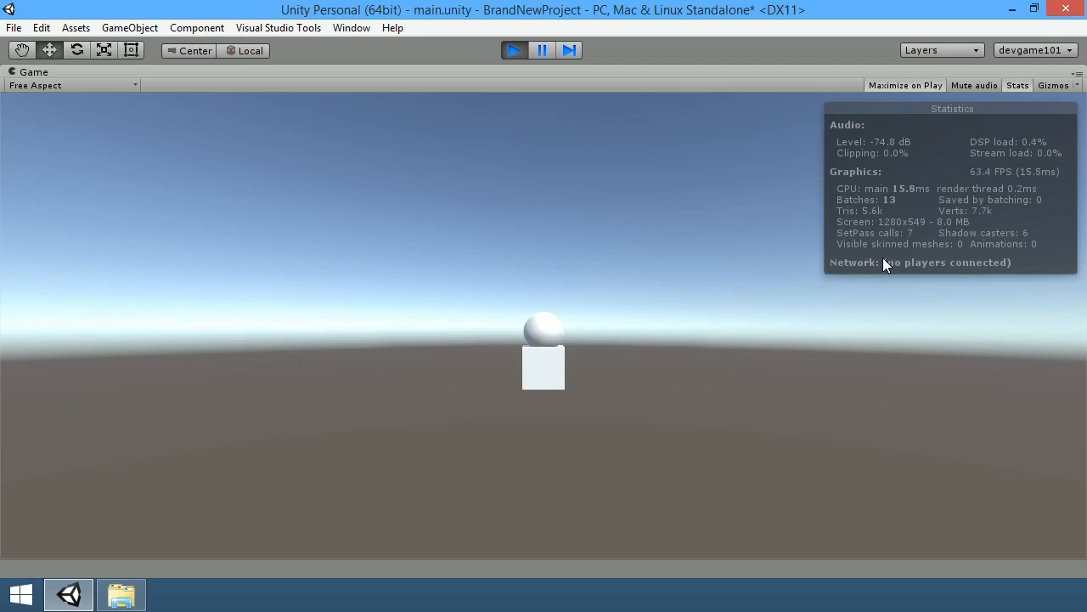
left_click(1017, 86)
left_click(1017, 86)
left_click(1018, 86)
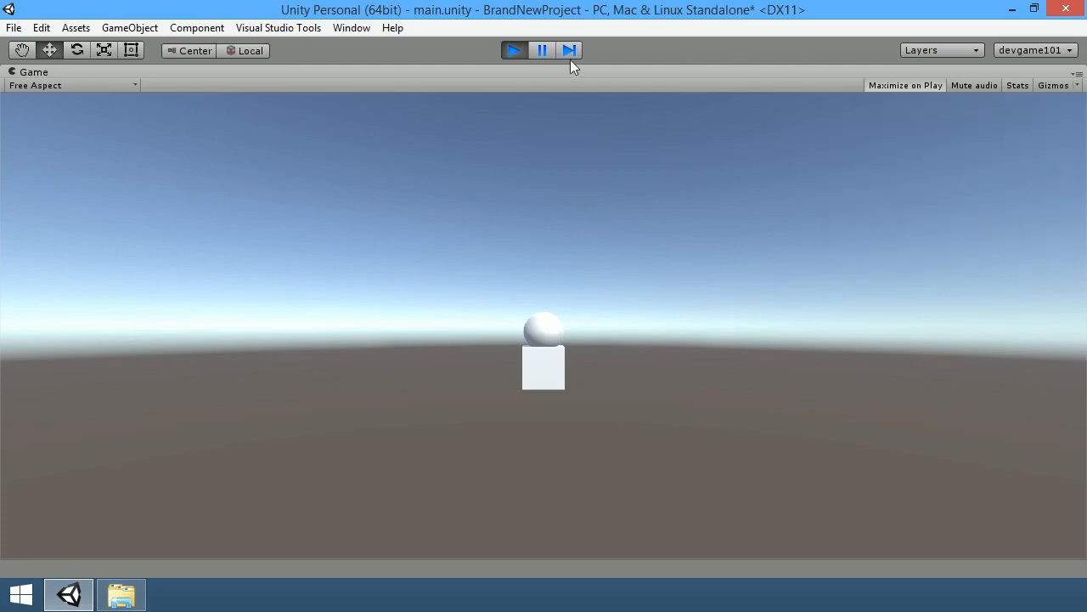